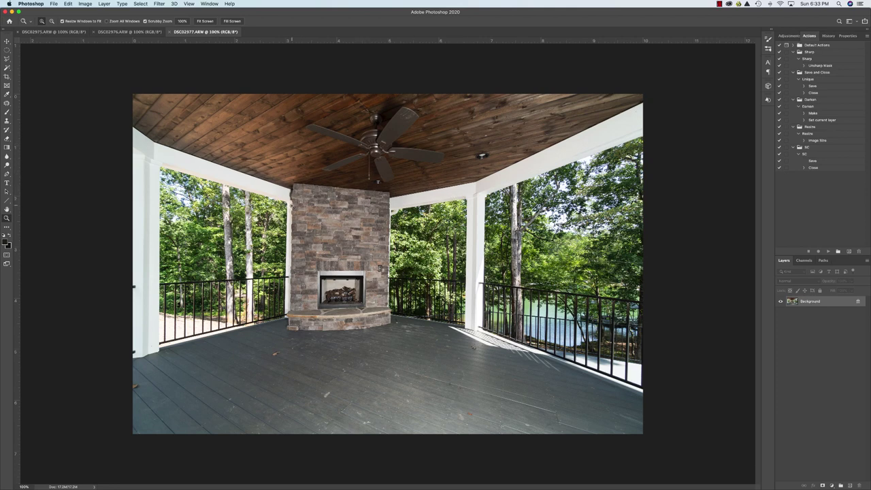
Step: Copy the whole DSC02975.ARW image into DSC02976.ARW as a new layer and add a layer mask to it
click(131, 31)
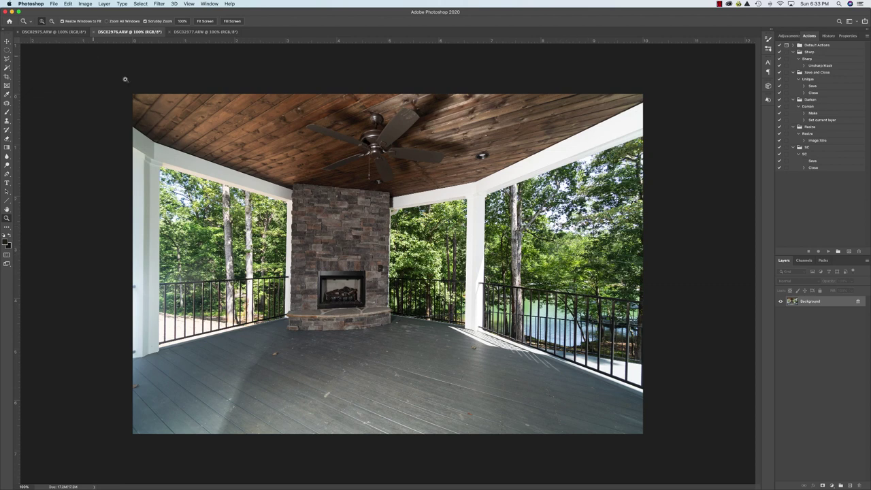
click(56, 33)
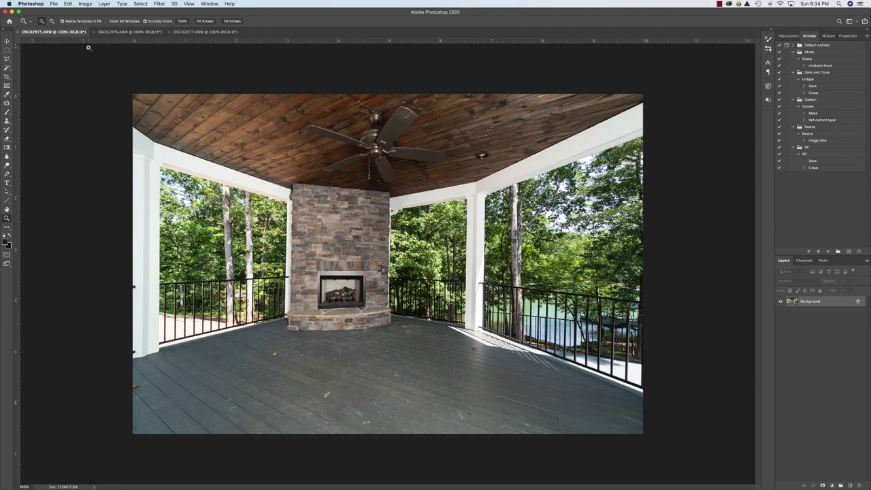
key(super+a)
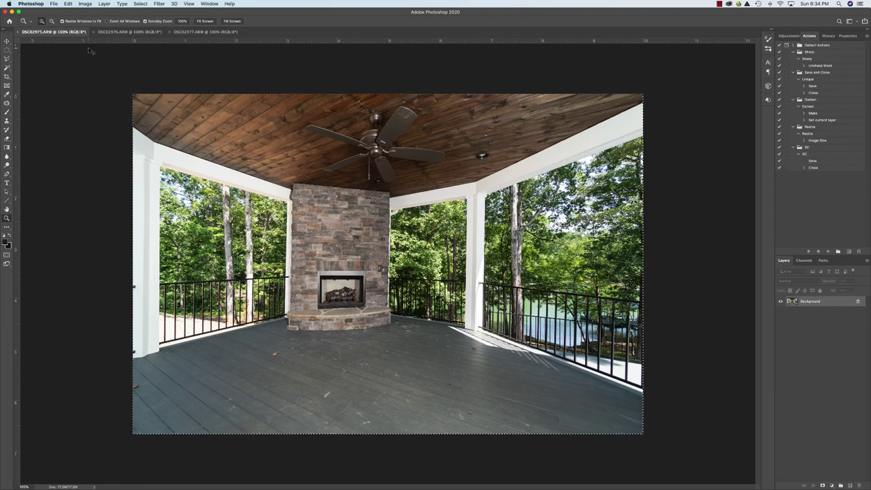
click(139, 32)
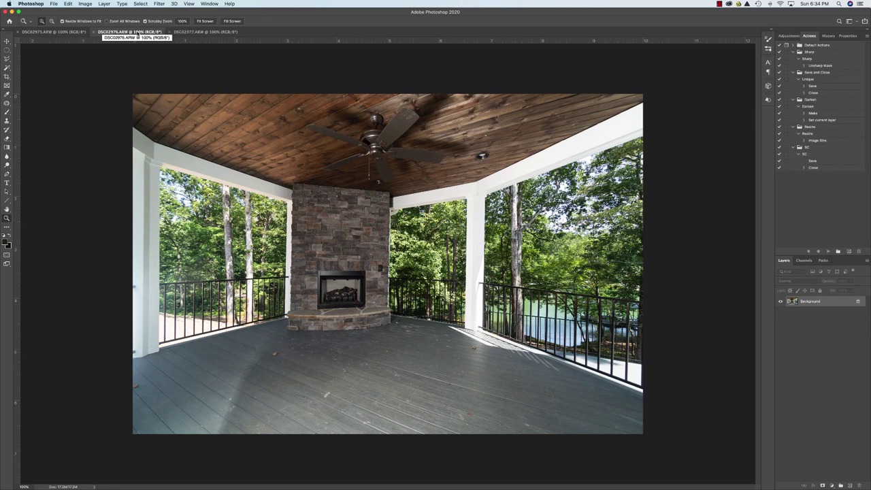
key(super+v)
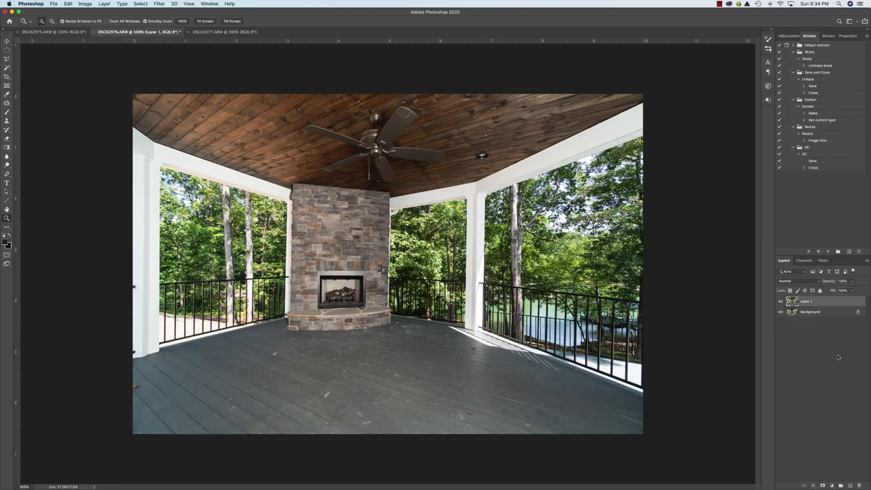
click(821, 485)
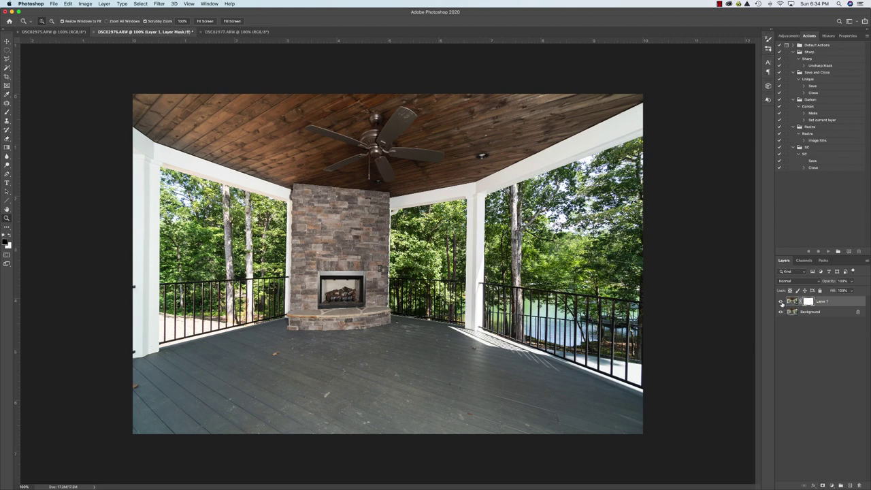
Step: Hide and show Layer 1 repeatedly to compare its ceiling, fireplace and floor lighting with the Background exposure
click(780, 301)
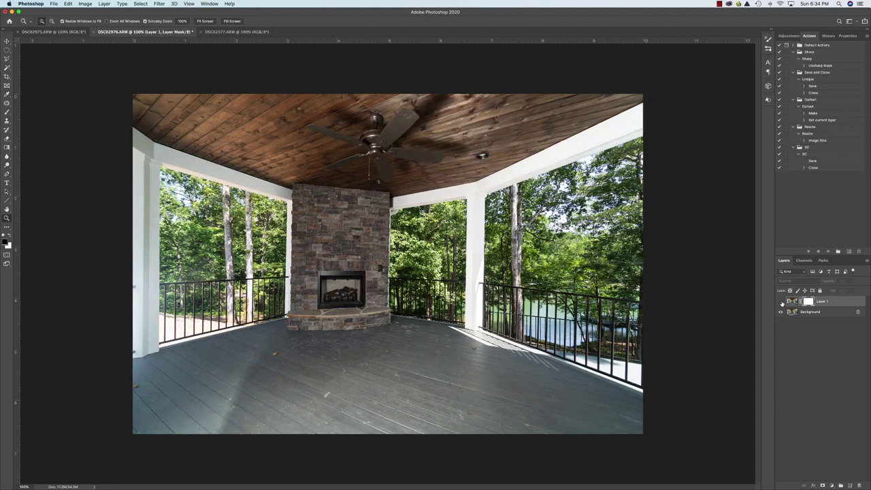
click(780, 302)
click(781, 302)
click(780, 301)
click(780, 302)
click(780, 302)
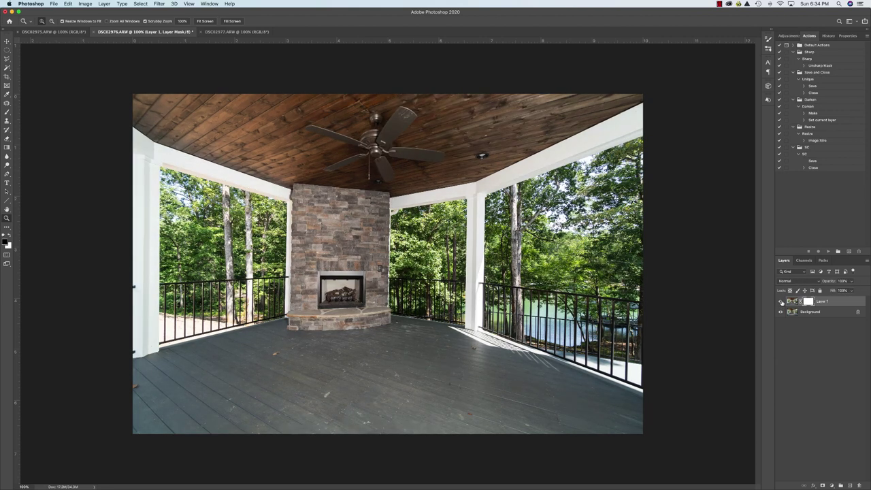
click(780, 302)
click(780, 301)
Step: Paint black with a large brush at 50% opacity on Layer 1's mask along the right side of the photo
click(7, 112)
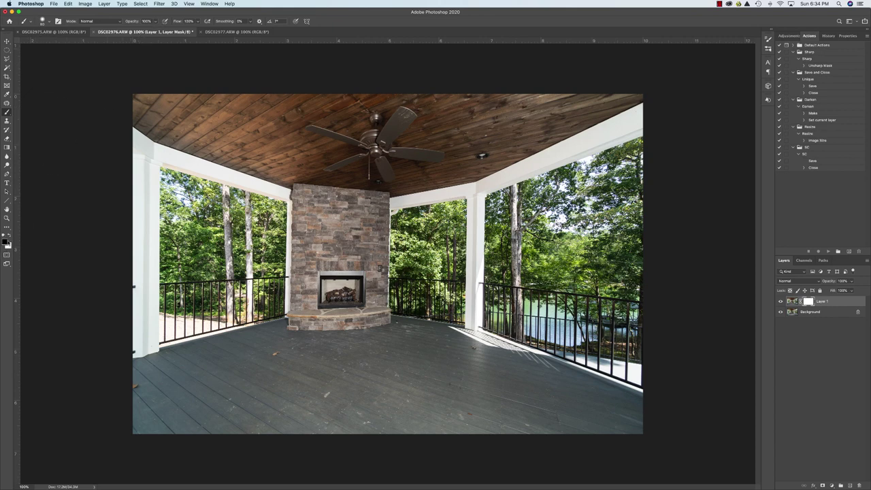
mouse_move(155, 21)
mouse_down()
mouse_move(157, 32)
mouse_move(145, 31)
mouse_up()
click(115, 223)
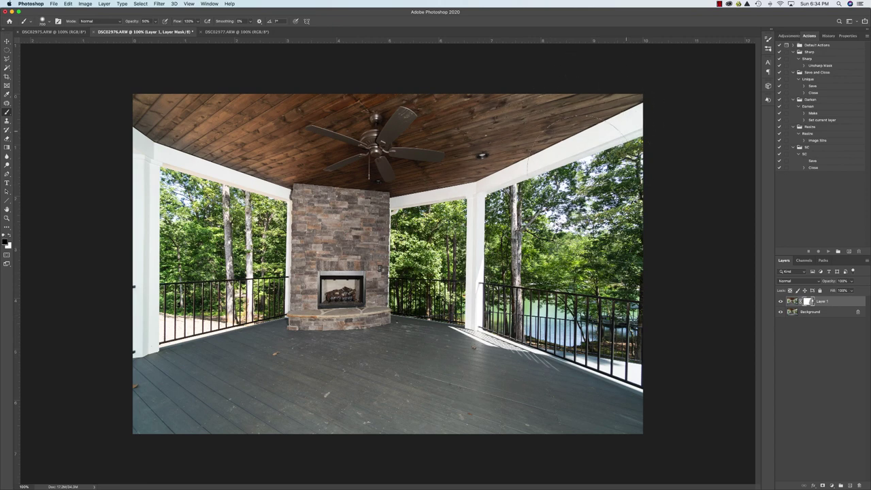
click(780, 301)
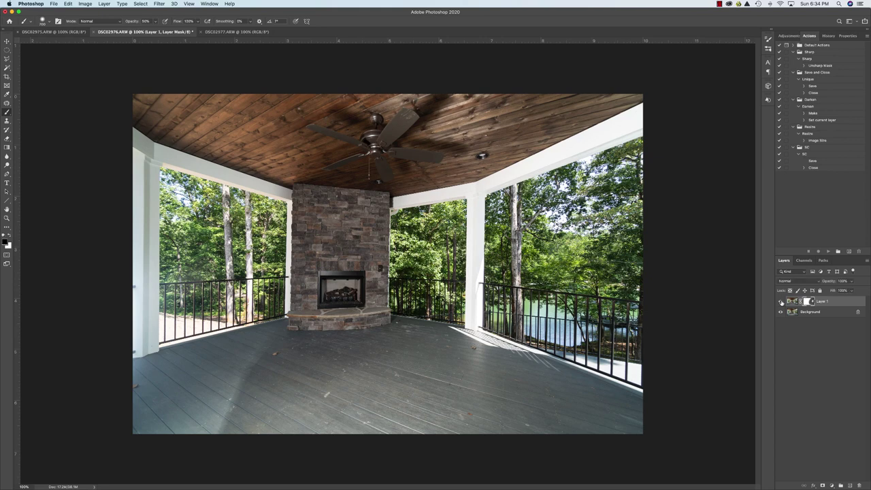
click(780, 301)
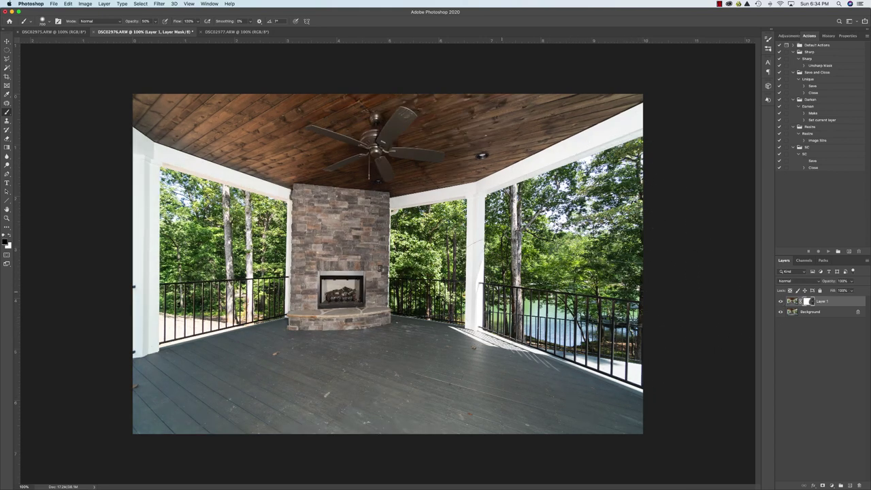
Step: Compare the masked Layer 1 blend with the Background by switching the layer's visibility on and off
click(780, 301)
click(780, 301)
click(780, 301)
click(780, 301)
click(780, 302)
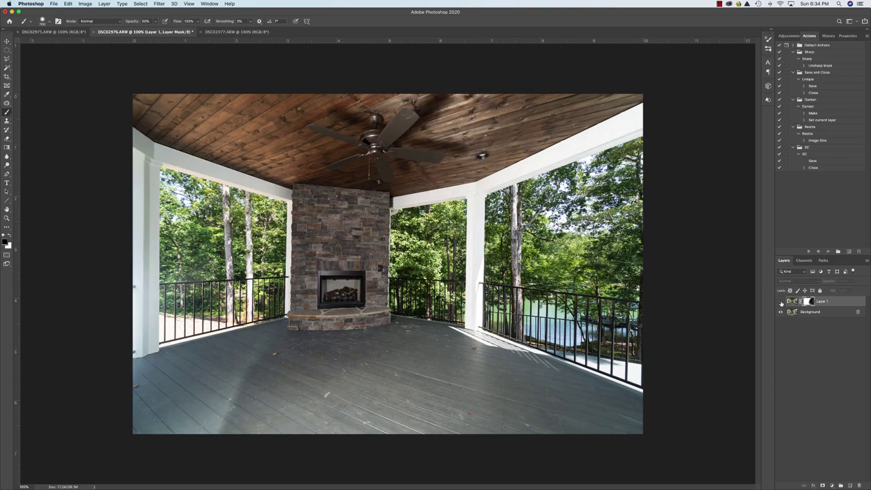
click(780, 302)
click(780, 301)
click(780, 301)
click(780, 301)
click(780, 302)
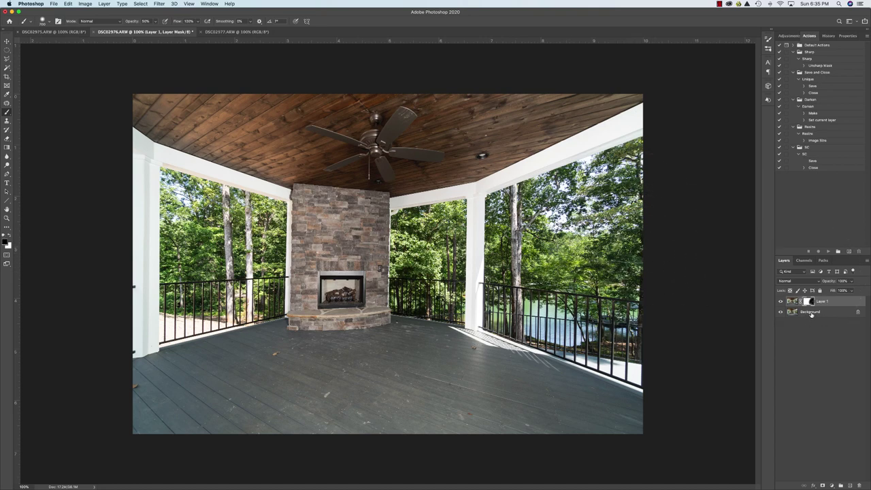
Step: Duplicate the Background layer beneath Layer 1 and check Layer 1's effect over the copy
drag(810, 313, 849, 485)
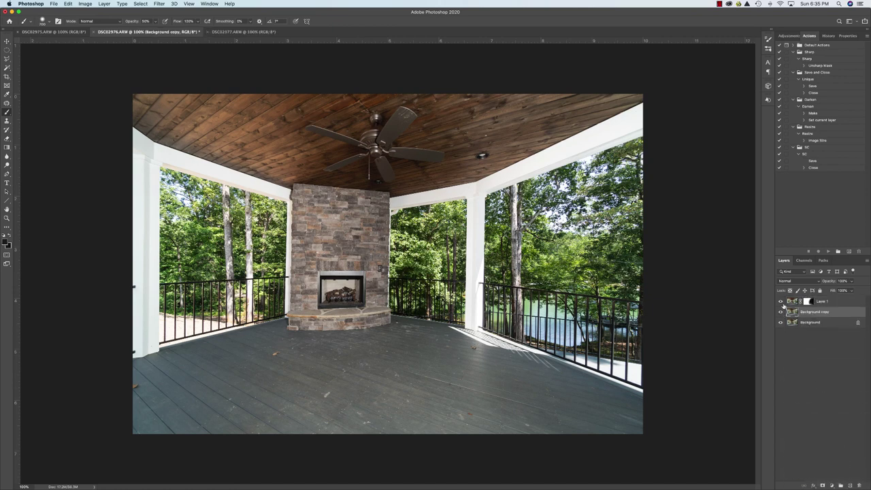
click(825, 303)
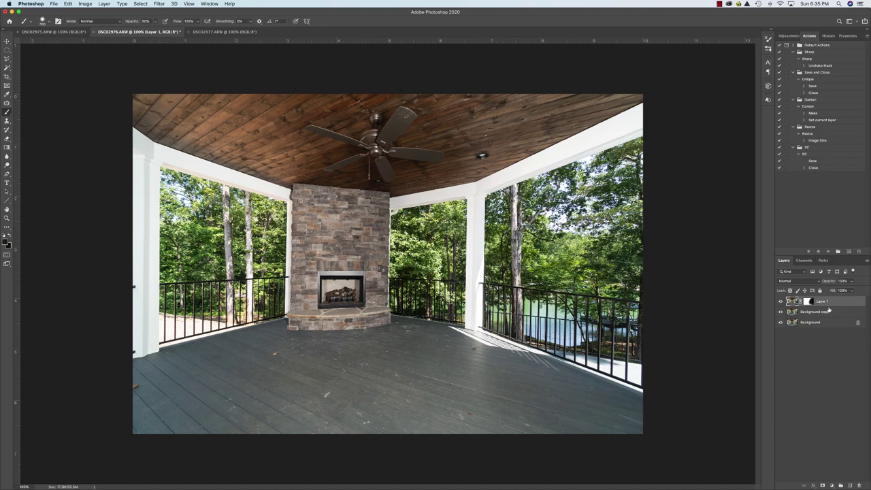
click(780, 302)
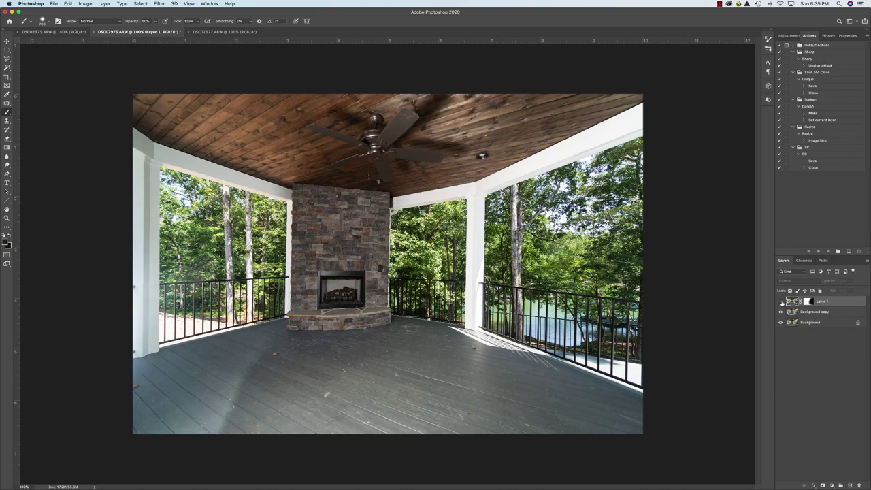
click(780, 301)
click(780, 302)
click(781, 302)
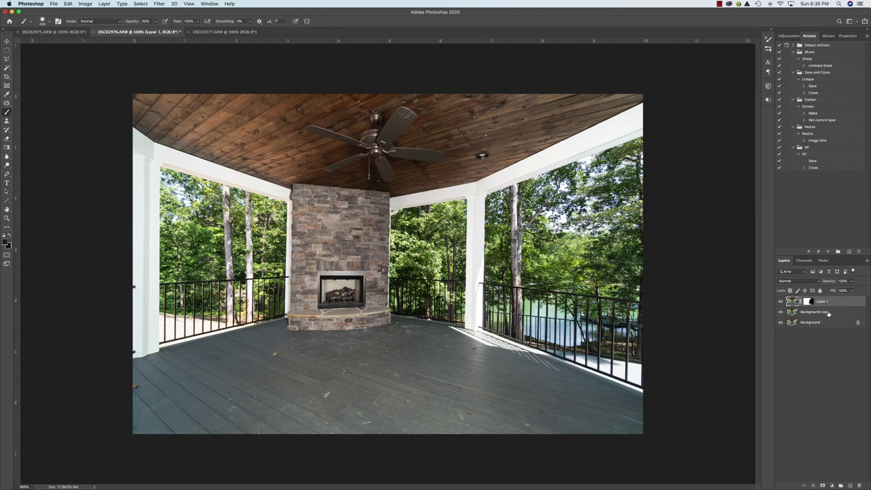
Step: Merge Layer 1 with the Background copy into one layer and compare it with the original Background
shift+click(826, 312)
right_click(826, 312)
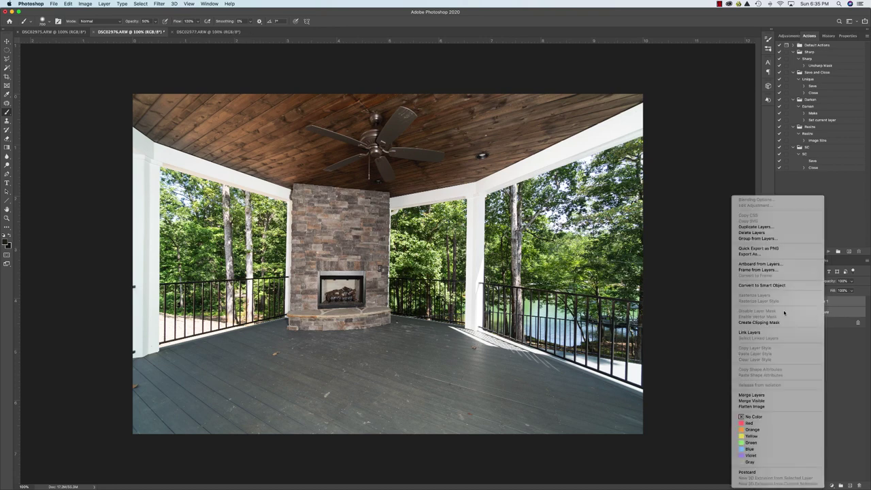
click(751, 394)
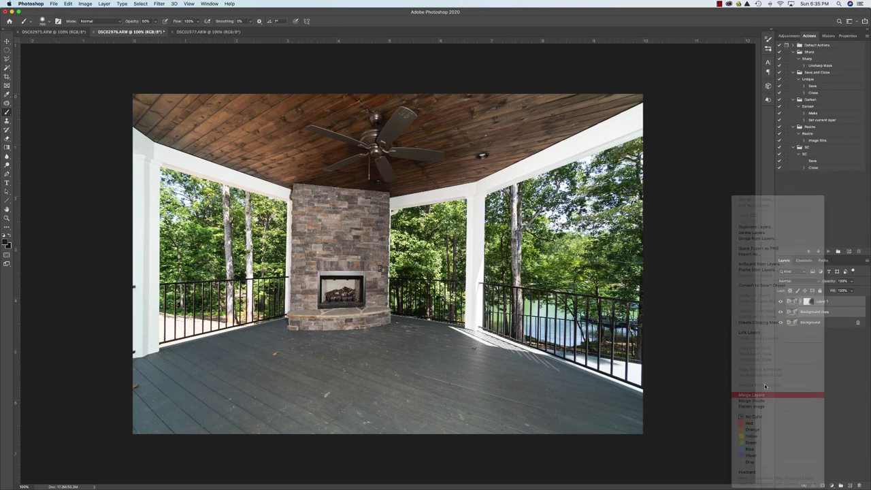
click(780, 301)
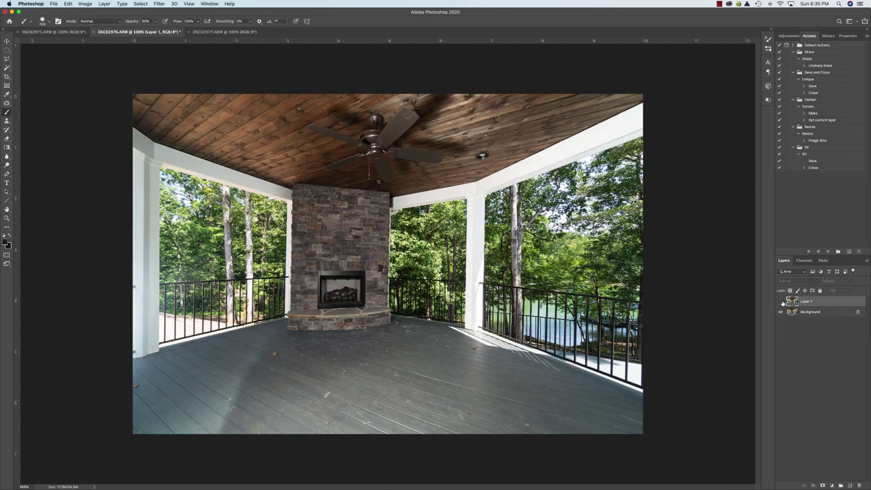
click(780, 302)
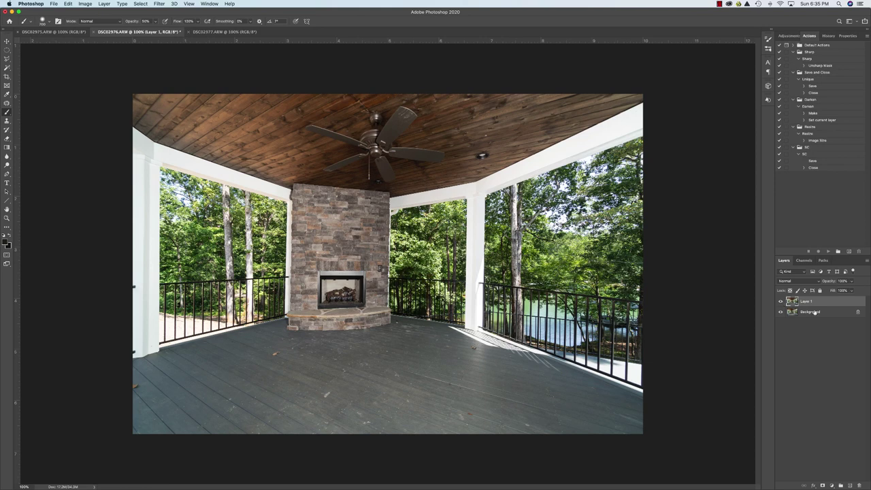
Step: Add a layer mask to the merged Layer 1, set the brush opacity to 100% and reduce the brush size
click(822, 485)
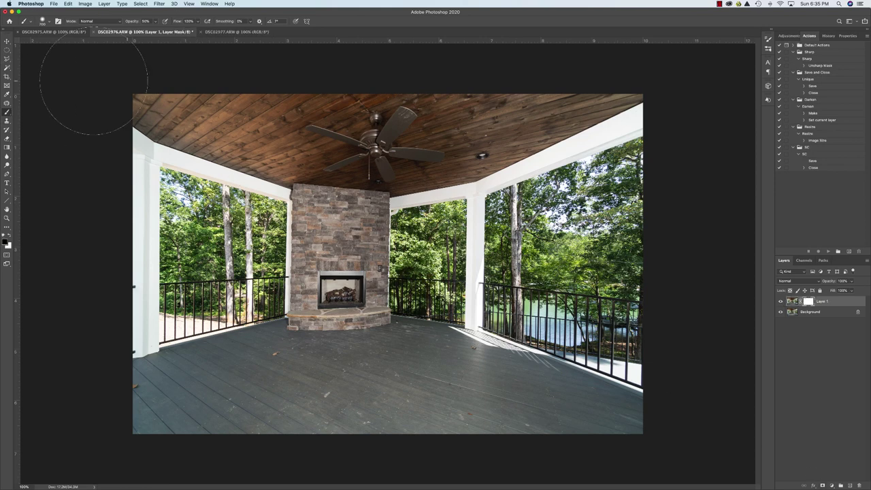
drag(155, 21, 171, 30)
key(bracketleft)
key(bracketleft)
key(bracketleft)
Step: Add a Brightness/Contrast adjustment with brightness 82 directly above the Background layer and flatten the image
click(811, 312)
click(789, 36)
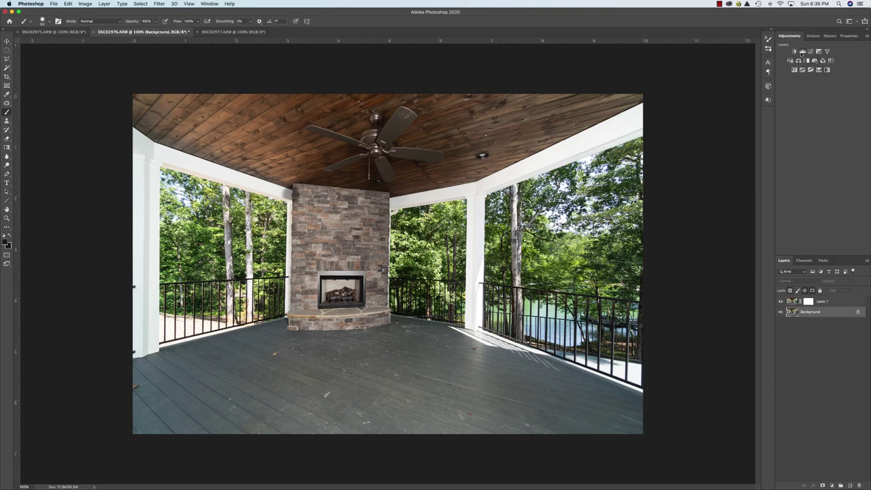
click(795, 52)
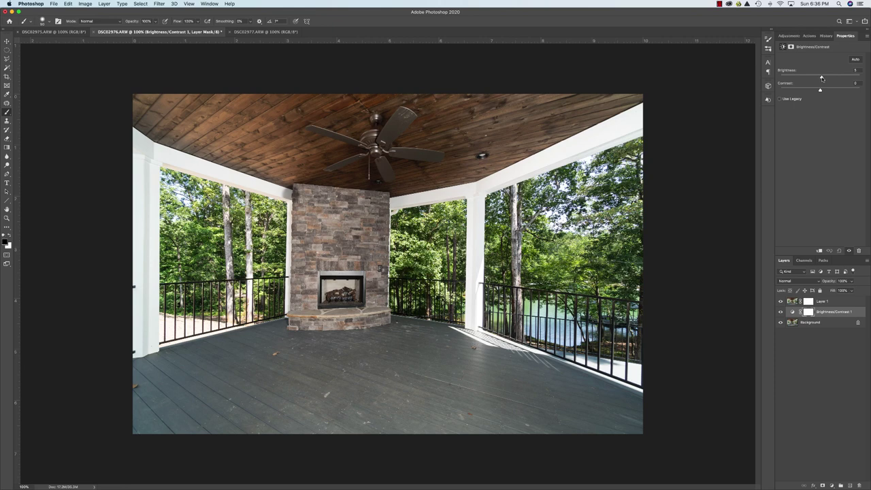
drag(821, 78, 843, 82)
right_click(816, 322)
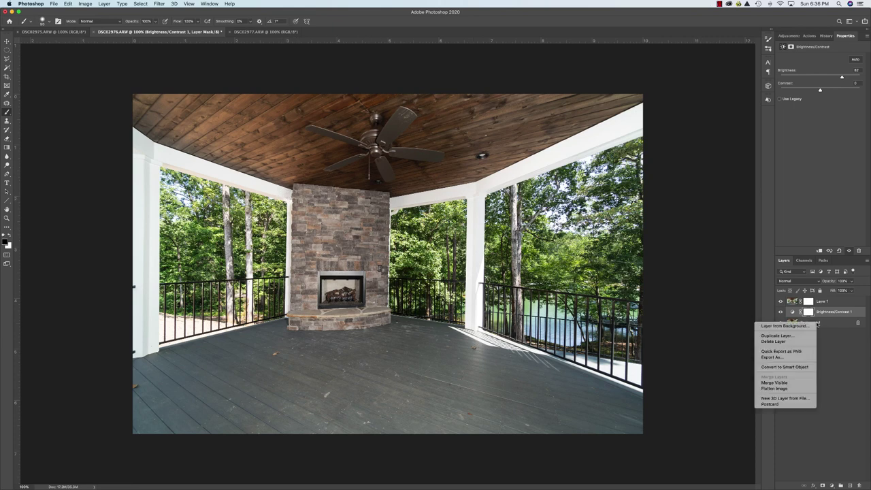
click(786, 389)
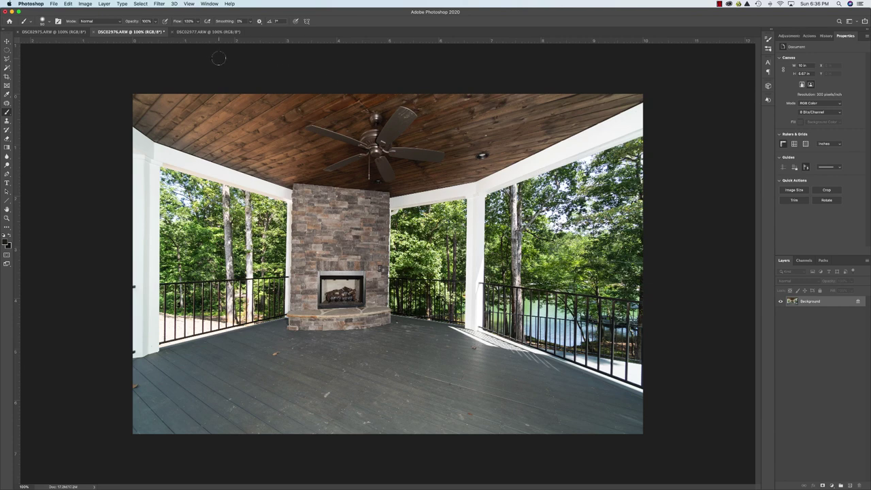
Step: Copy the flattened DSC02976.ARW image into DSC02977.ARW as a new layer and add a layer mask to it
key(super+a)
click(218, 32)
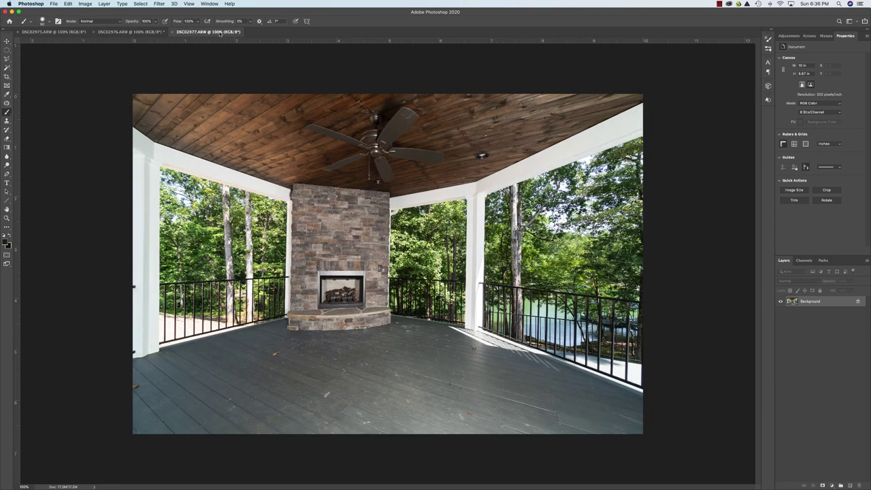
key(super+v)
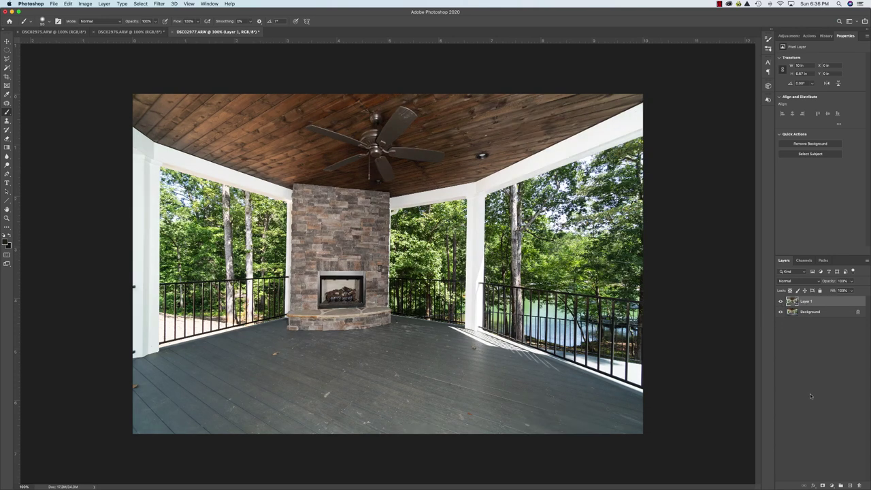
click(821, 485)
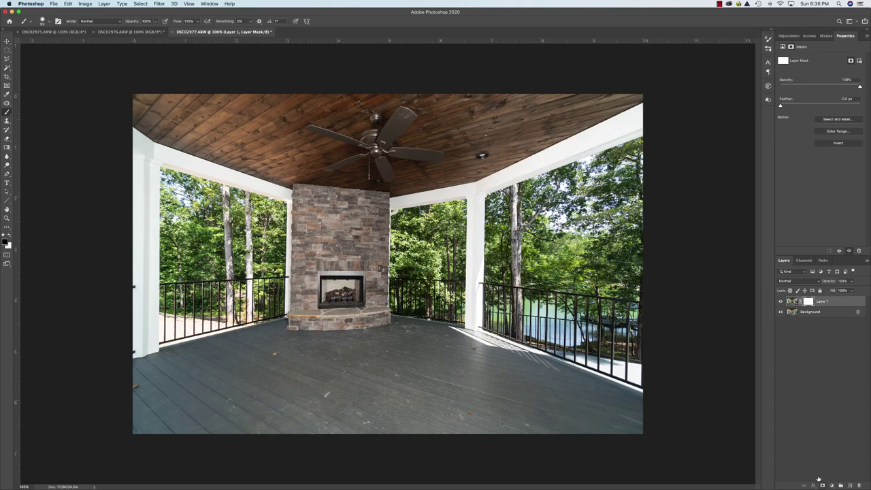
Step: Compare the pasted Layer 1 with the DSC02977.ARW Background by repeatedly hiding and showing it, examining the fan, fireplace, posts and floor
click(781, 301)
click(780, 301)
click(781, 301)
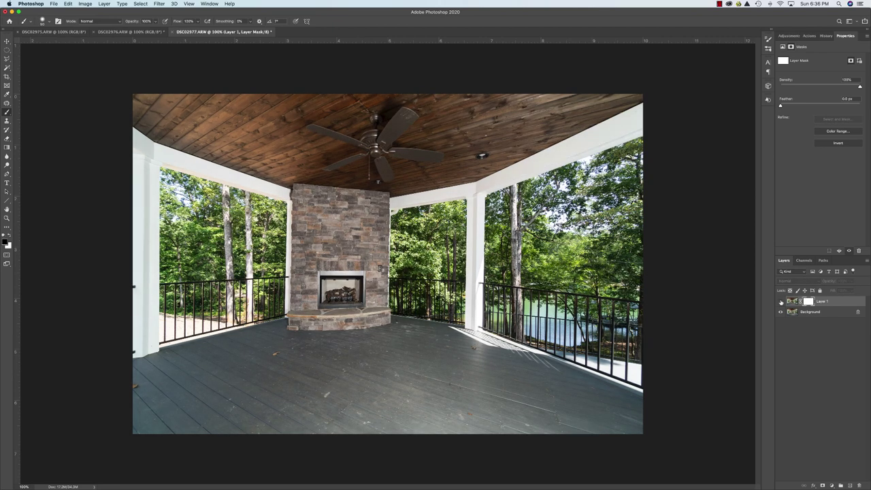
click(780, 301)
click(780, 301)
click(781, 301)
click(780, 302)
click(781, 301)
click(781, 301)
click(780, 302)
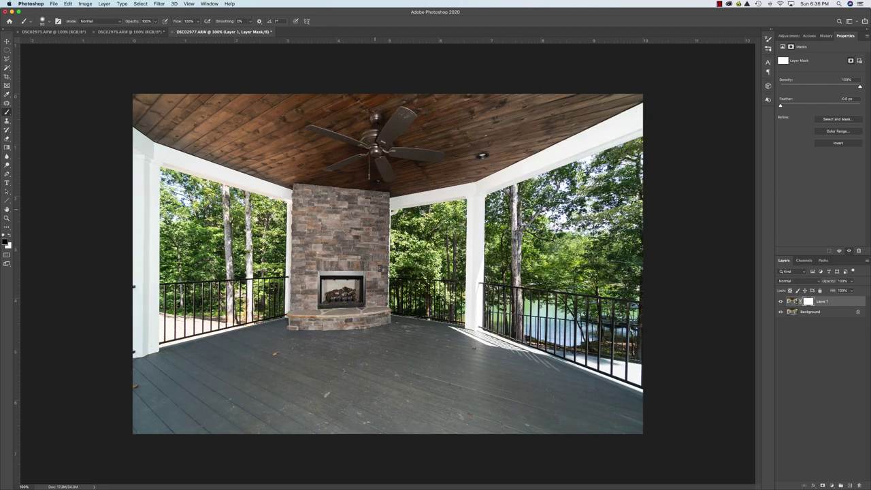
click(781, 302)
click(780, 302)
click(781, 302)
click(781, 302)
click(781, 302)
click(781, 302)
click(781, 302)
click(781, 302)
click(780, 301)
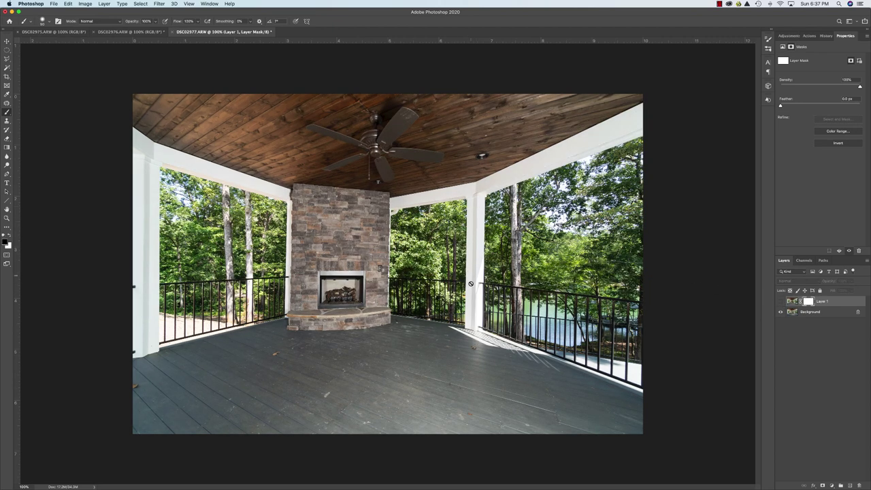
click(780, 301)
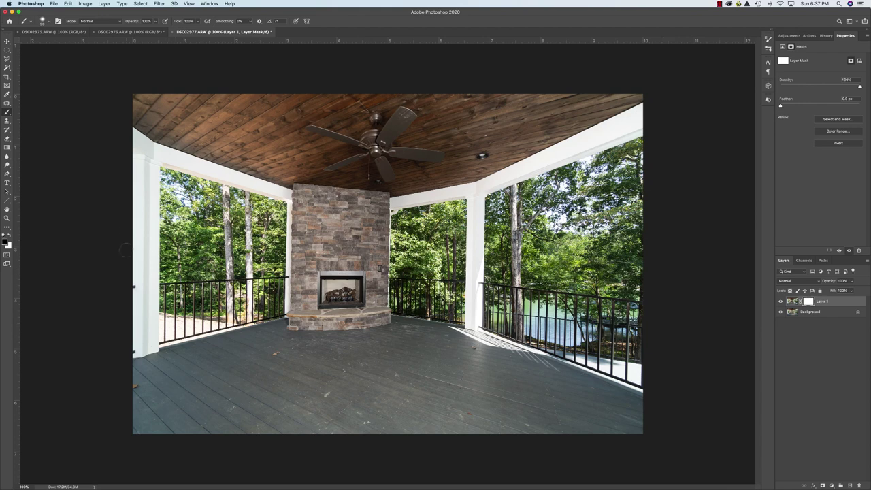
Step: Set the brush opacity to 48% and paint black on Layer 1's mask to blend in parts of the Background exposure
click(154, 22)
drag(154, 30, 138, 30)
click(150, 102)
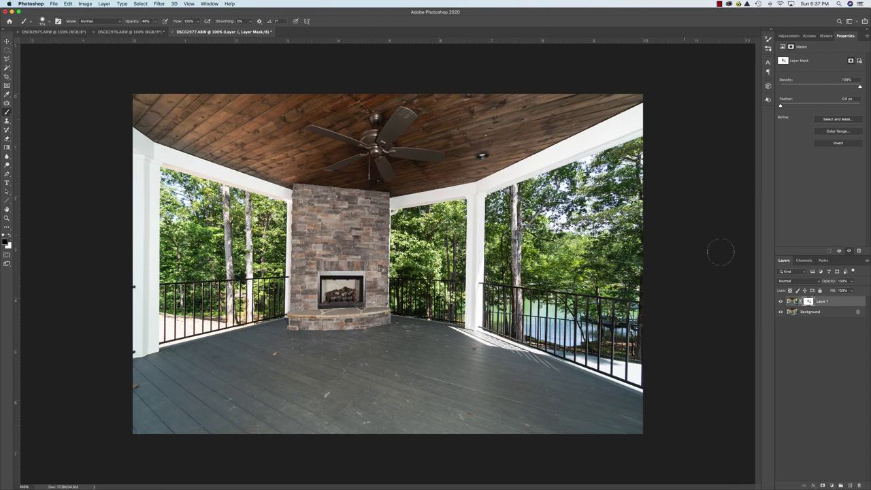
Step: Check the masked blend against the Background exposure by repeatedly hiding and showing Layer 1, examining the ceiling, fan, fireplace and floor
click(779, 302)
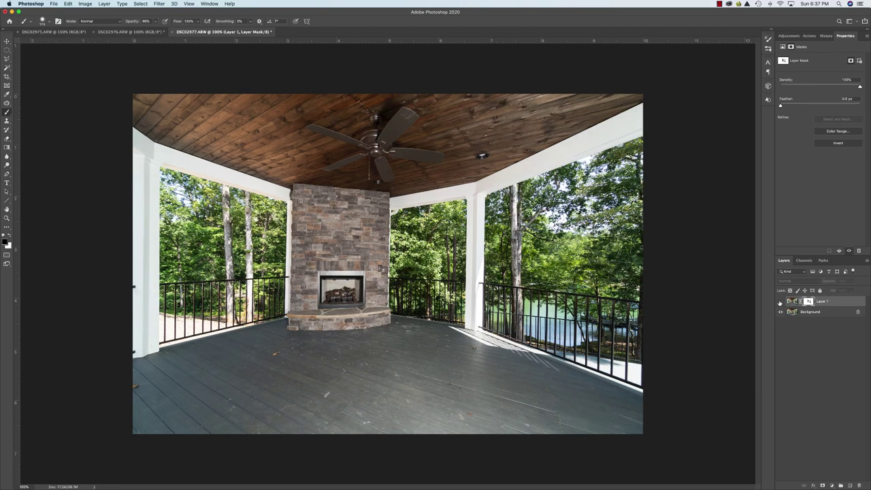
click(780, 302)
click(780, 302)
click(780, 302)
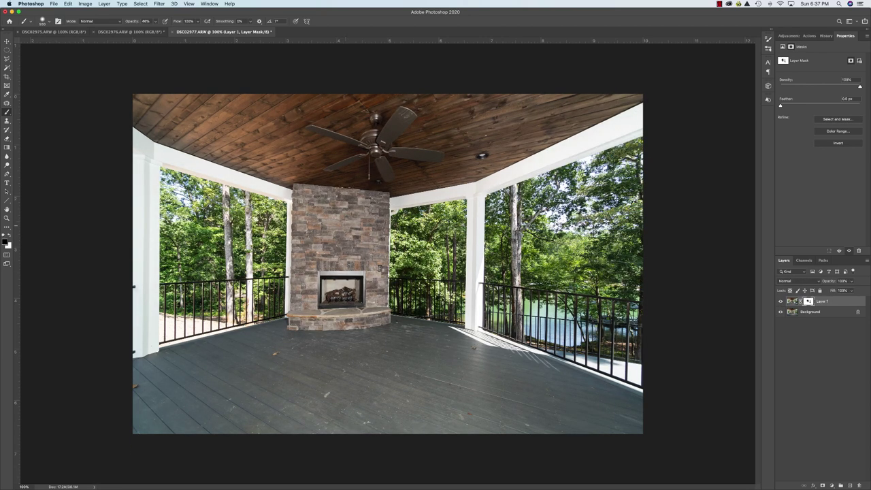
click(780, 302)
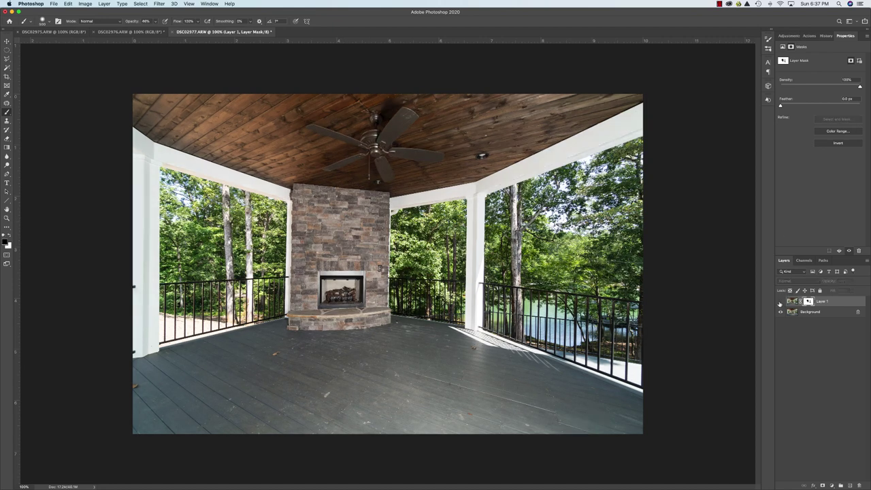
click(779, 302)
click(779, 302)
click(779, 302)
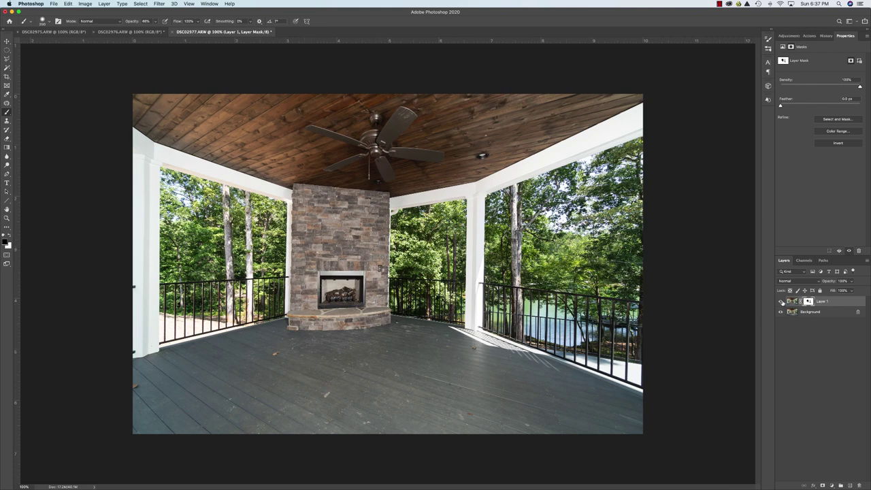
click(781, 301)
click(780, 302)
click(781, 302)
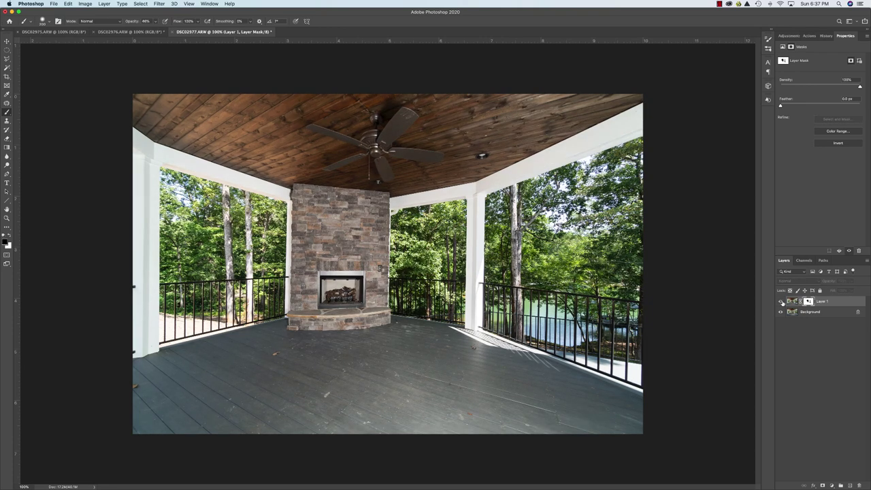
click(781, 302)
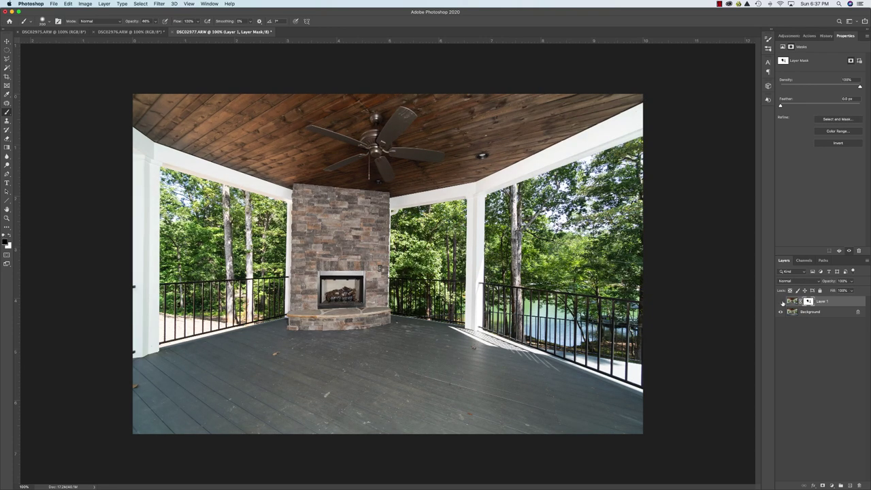
click(781, 302)
click(781, 302)
click(781, 302)
click(781, 302)
Step: Flatten the DSC02977.ARW layers into a single Background image
right_click(821, 313)
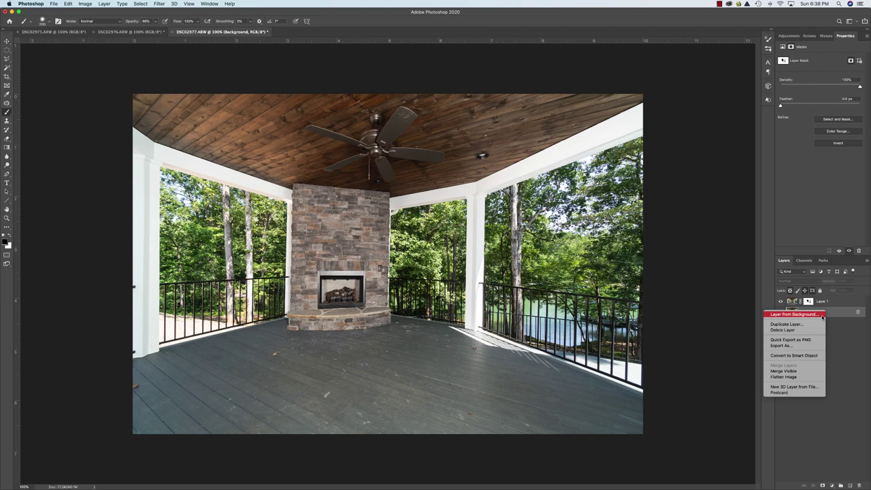
click(783, 377)
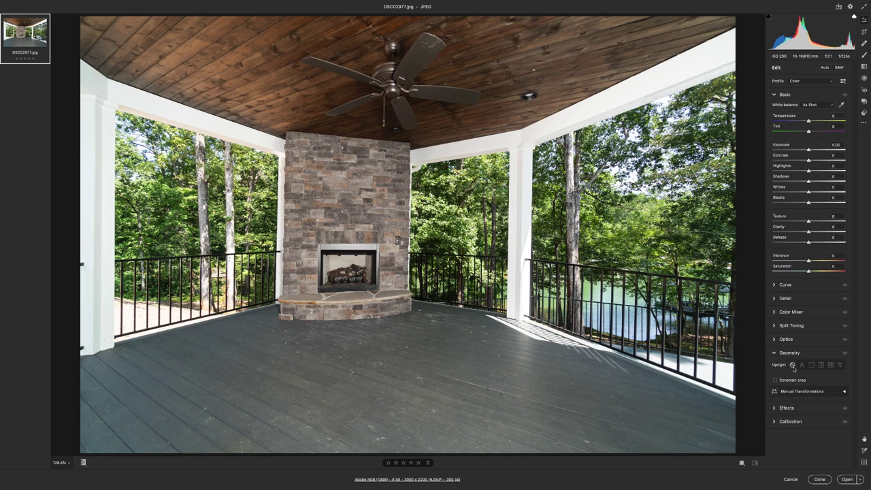
Step: Apply the Auto Upright perspective correction to DSC02977.jpg in Camera Raw
click(802, 364)
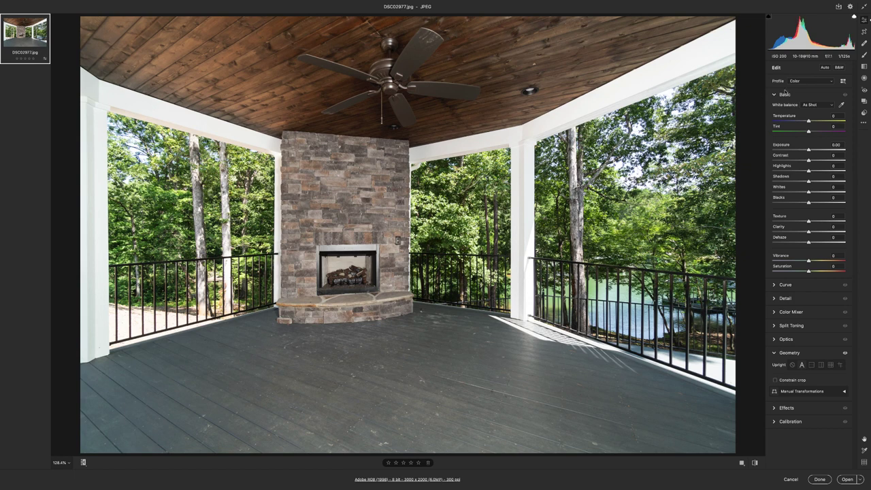
Step: Brighten the ceiling fan and the ceiling around it by painting a brush adjustment with exposure +0.65
click(864, 55)
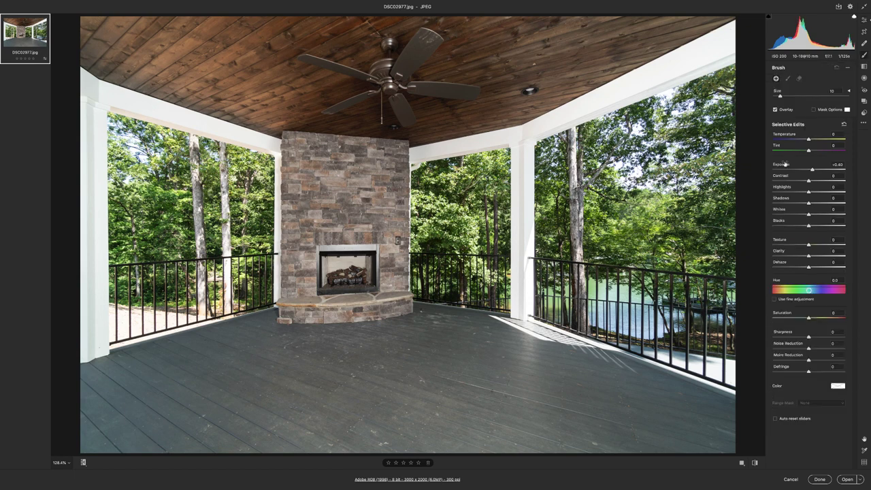
click(813, 170)
key(bracketleft)
key(bracketleft)
mouse_move(430, 119)
mouse_down()
mouse_move(351, 109)
mouse_move(298, 114)
mouse_move(338, 102)
mouse_up()
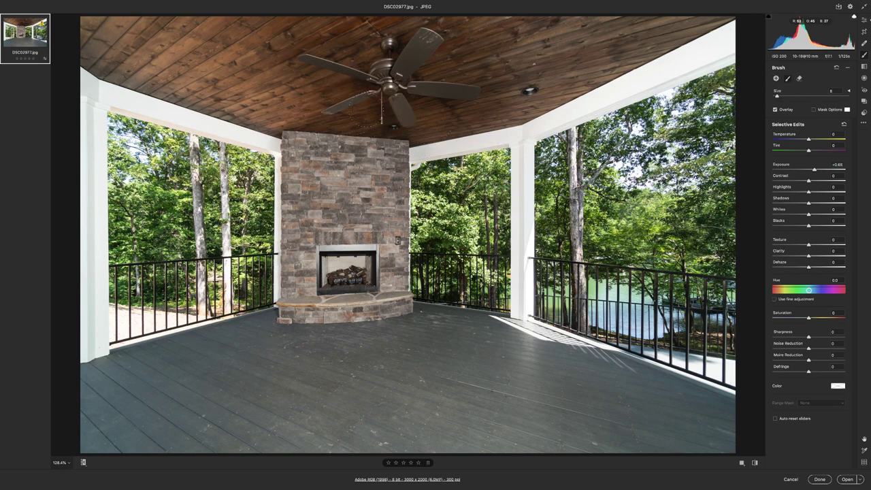
drag(387, 87, 453, 92)
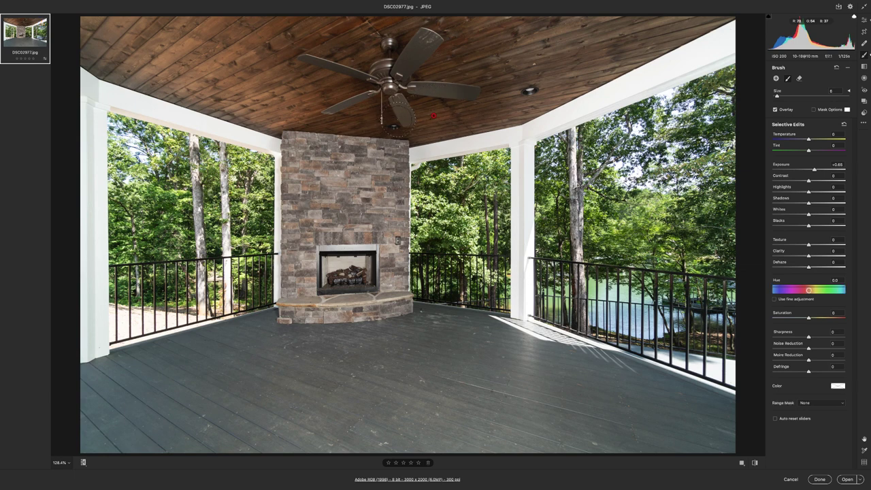
key(bracketright)
mouse_move(378, 72)
mouse_down()
mouse_move(337, 51)
mouse_move(351, 34)
mouse_move(436, 68)
mouse_up()
mouse_move(340, 82)
mouse_down()
mouse_move(306, 54)
mouse_move(300, 31)
mouse_move(449, 38)
mouse_move(470, 78)
mouse_up()
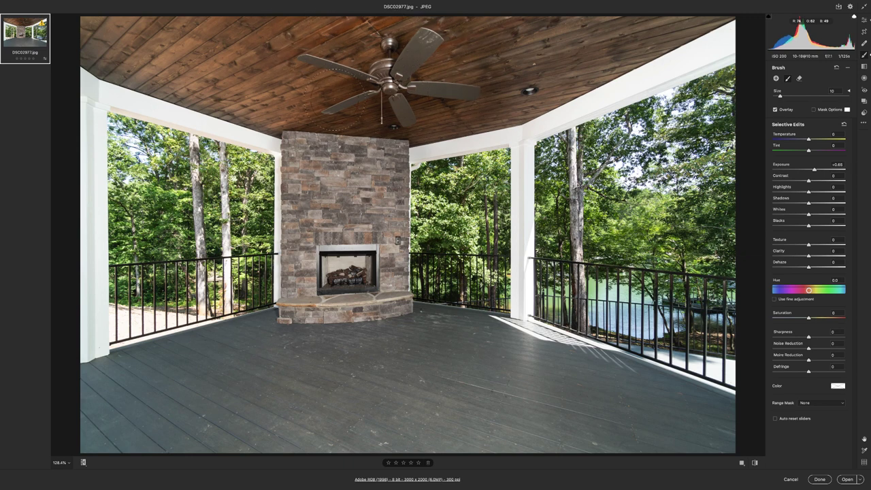
Step: Add a second brush adjustment with exposure +0.30 and paint it with a smaller brush over the fan's lower blade
click(776, 78)
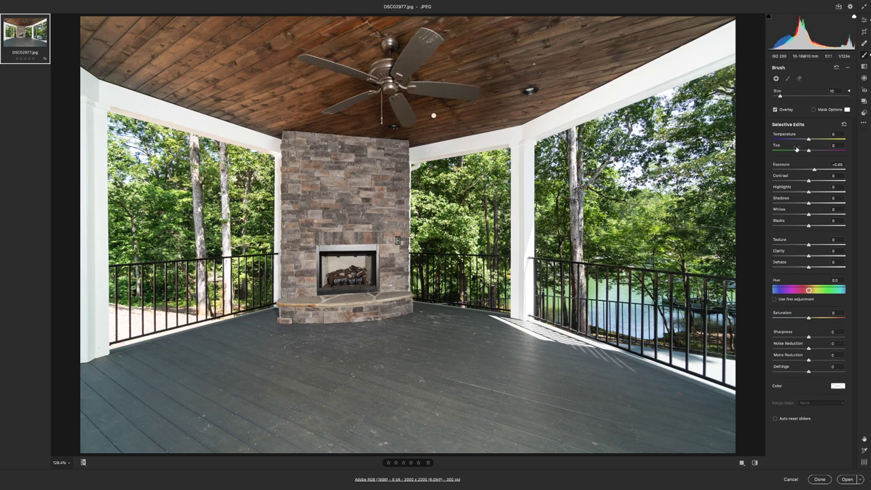
drag(816, 170, 810, 170)
key(bracketleft)
key(bracketleft)
key(bracketleft)
key(bracketleft)
key(bracketleft)
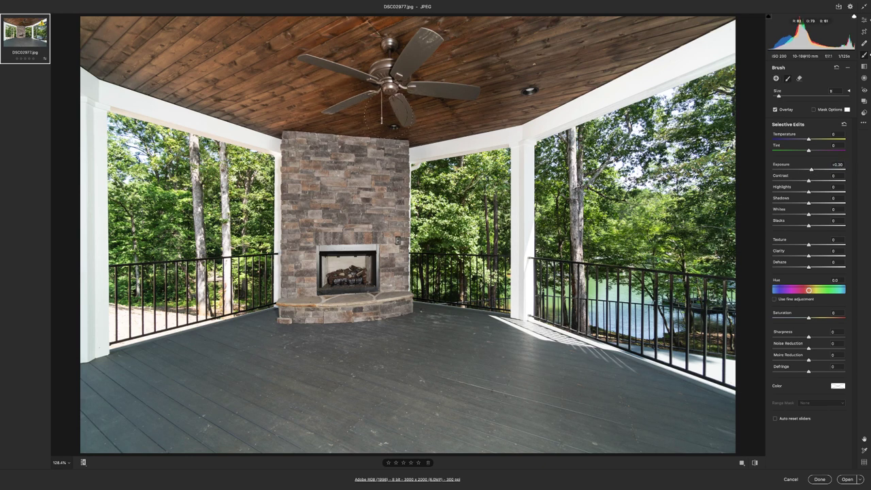
drag(403, 111, 433, 116)
Step: Return to the global edit settings and set the photo's vibrance to +24
click(864, 19)
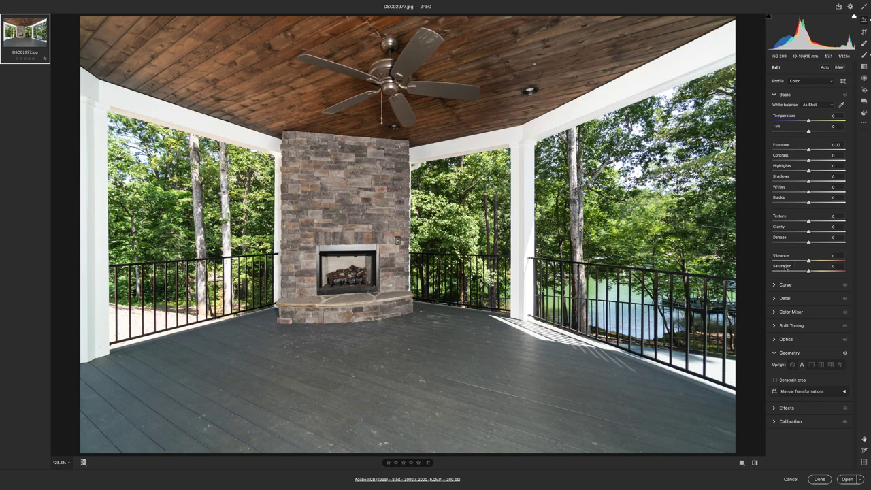
scroll(806, 263, up, 12)
click(66, 463)
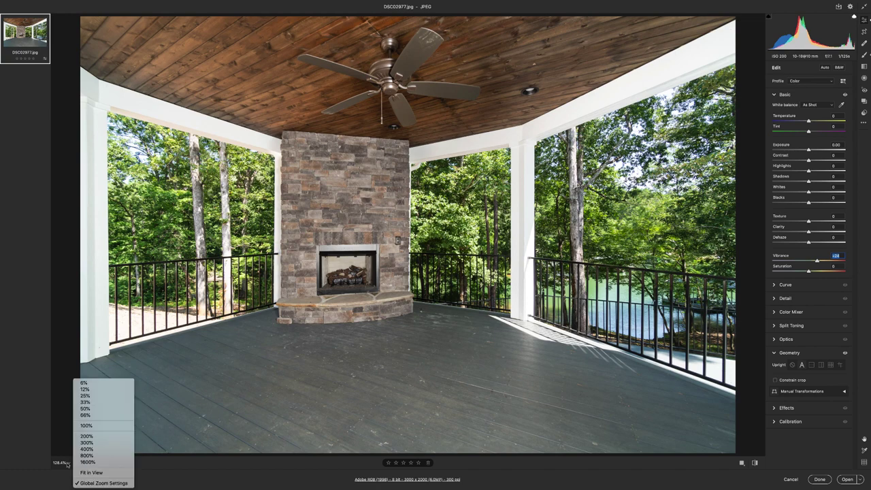
click(87, 415)
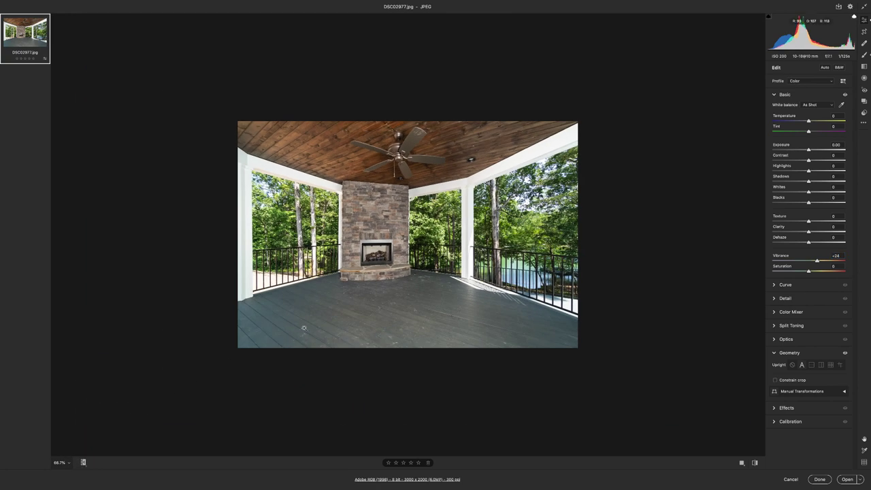